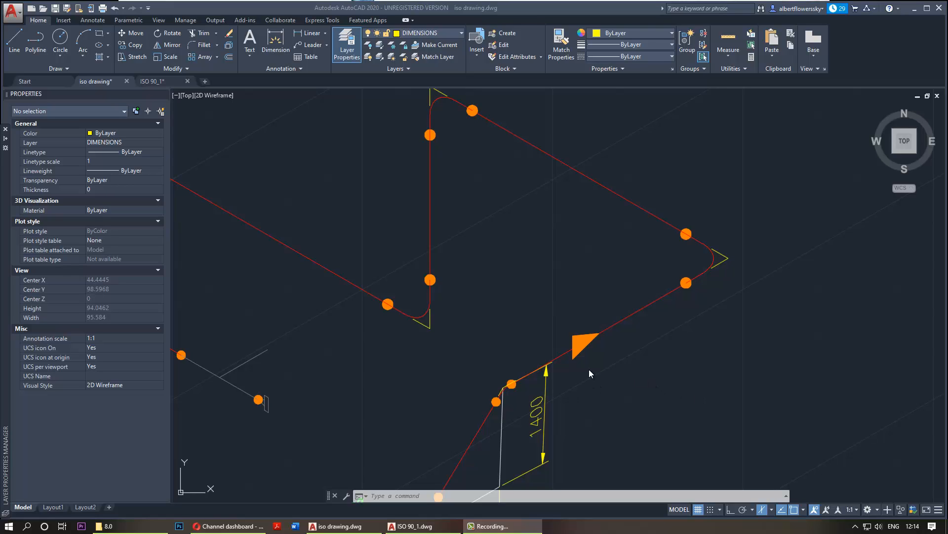
left_click(580, 351)
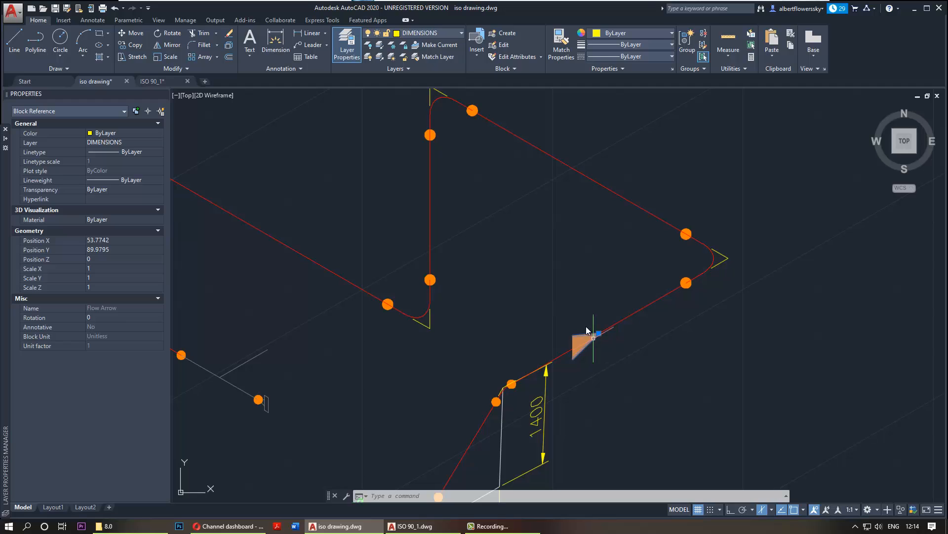
left_click(508, 34)
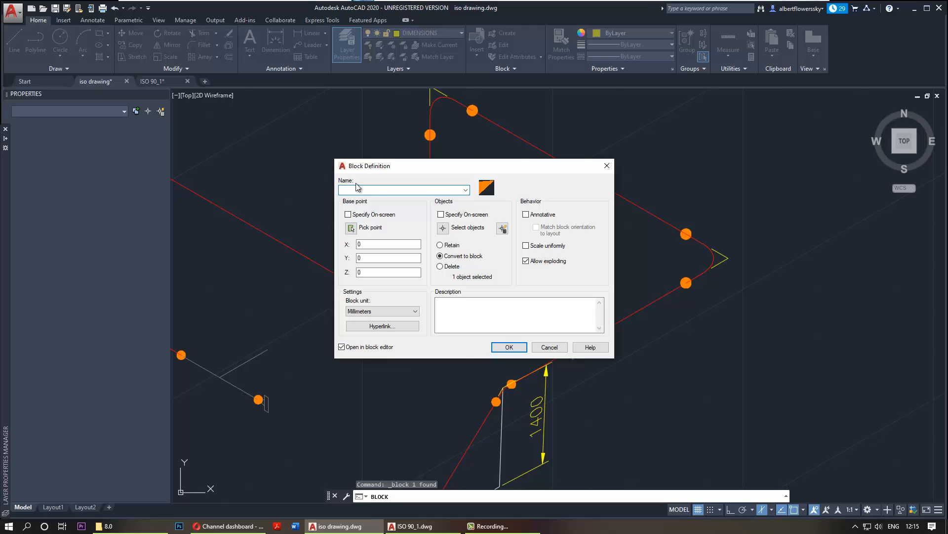
left_click(607, 166)
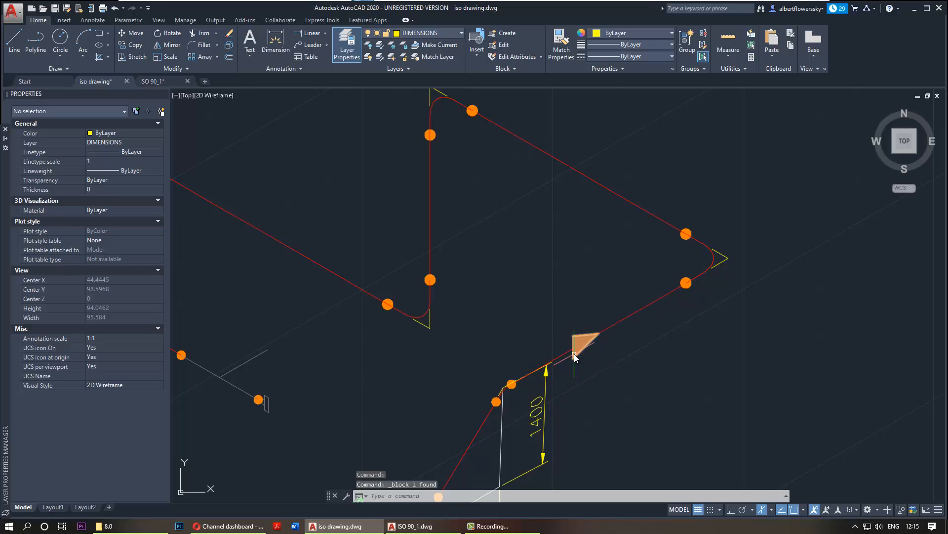
Step: Rotate the orange flow arrow on the pipe line by 180 degrees about its tip
middle_click_drag(574, 354, 585, 321)
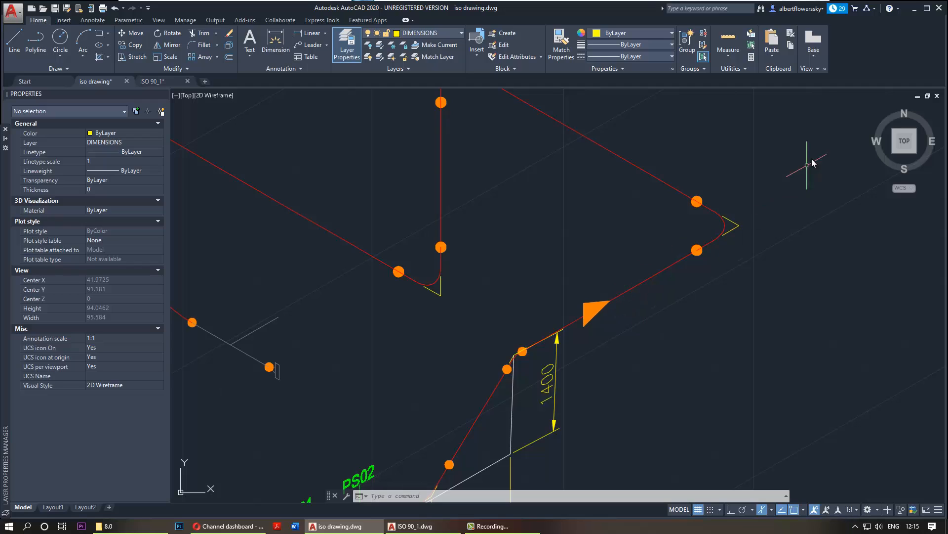
left_click(594, 311)
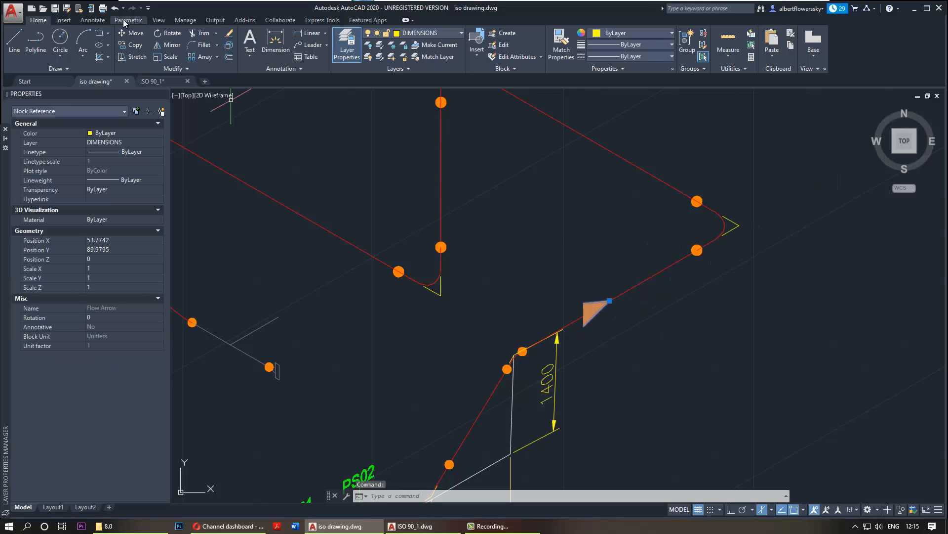
left_click(171, 33)
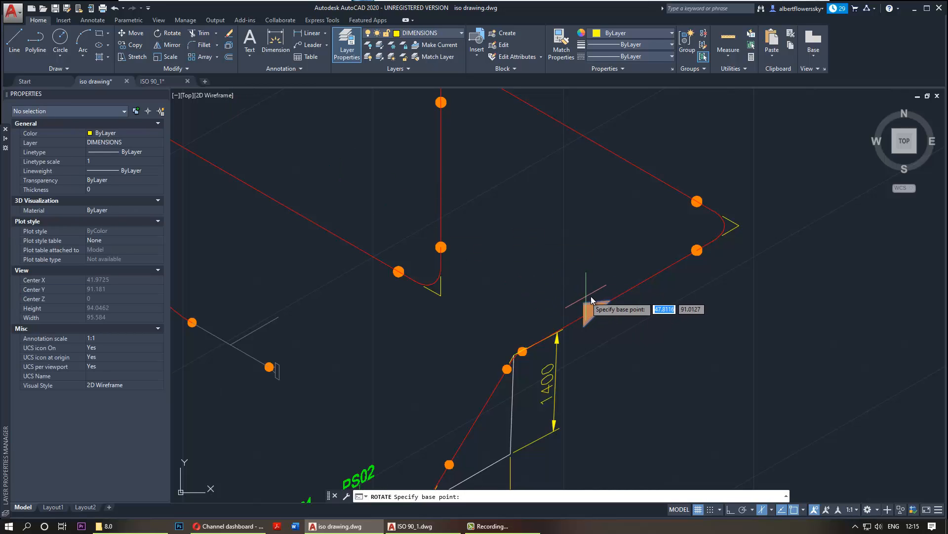
left_click(609, 300)
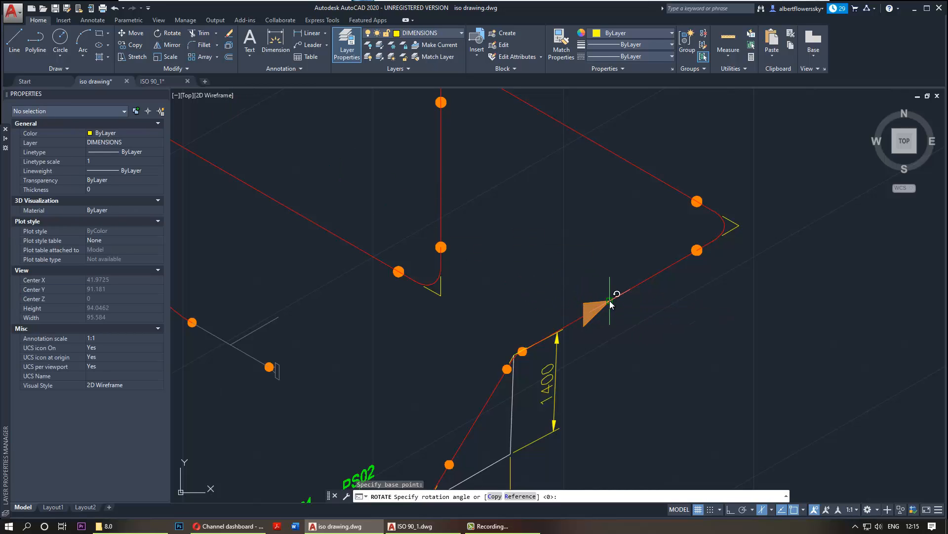
type("180")
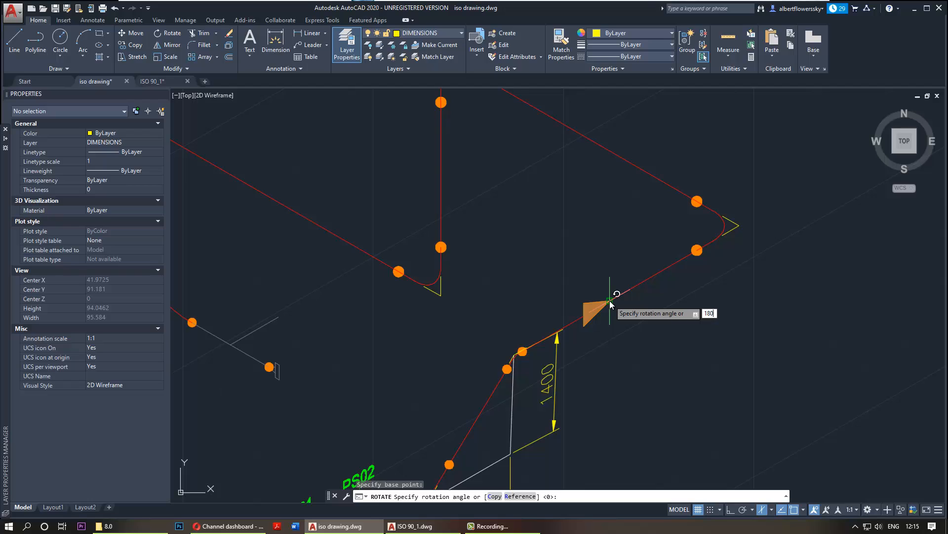
key("Return")
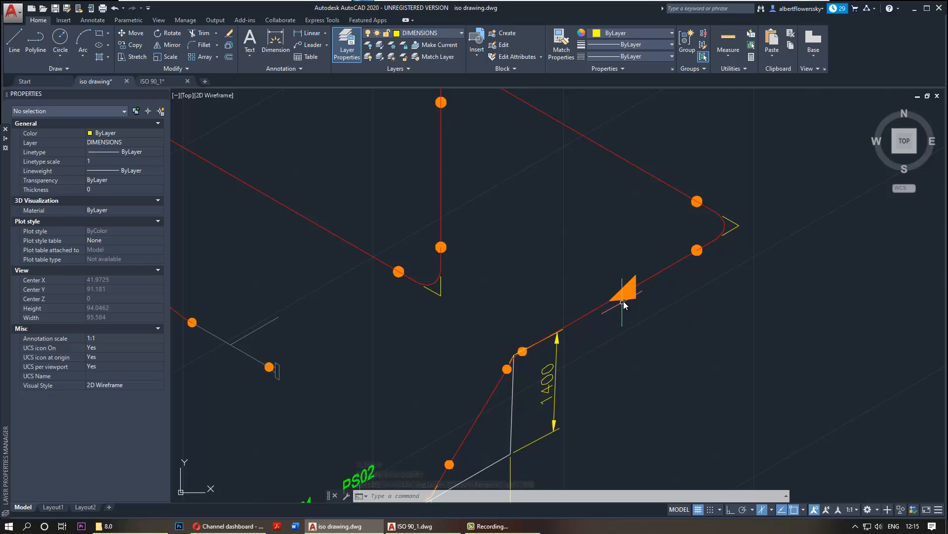
Step: Define the rotated arrow as a block named Flow Arrow in SW, with its base point at the tip, and open it in the block editor
left_click(621, 305)
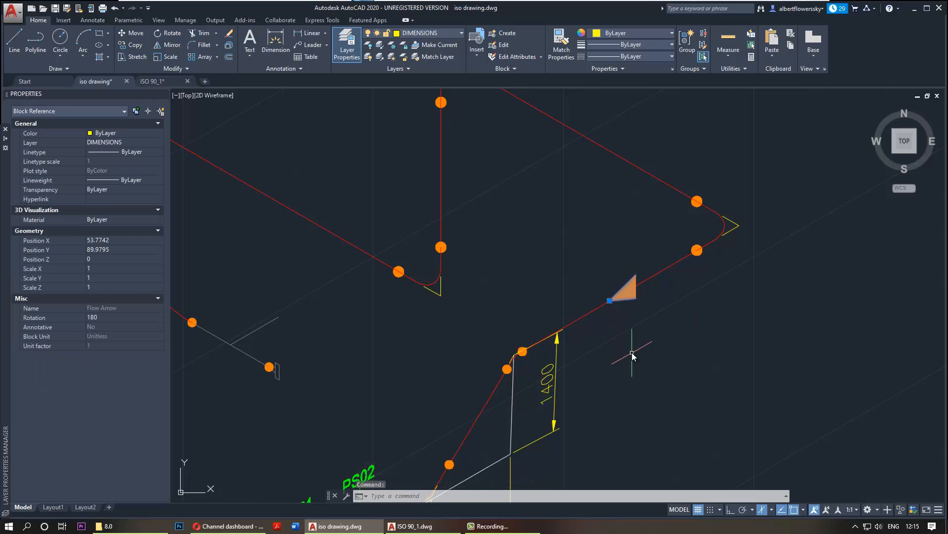
left_click(506, 34)
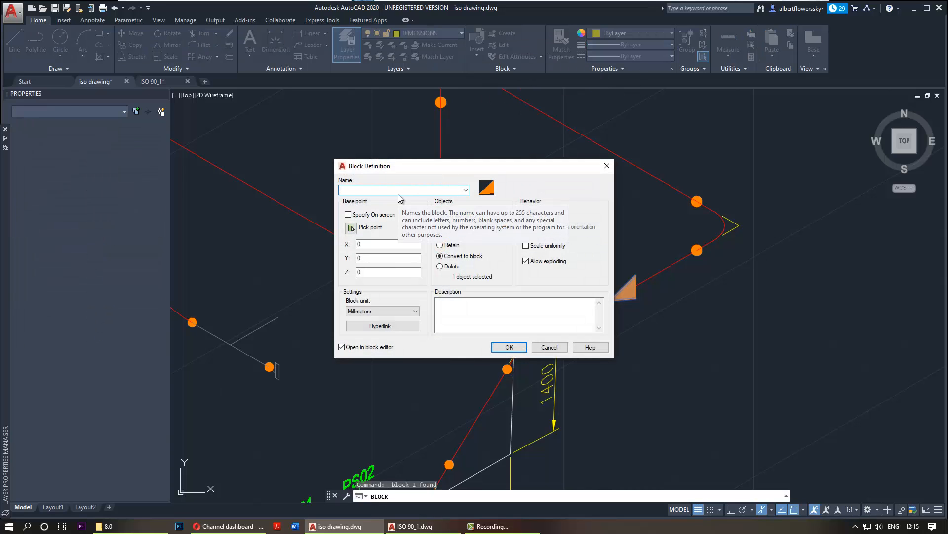
type("Flow Arrow in SW")
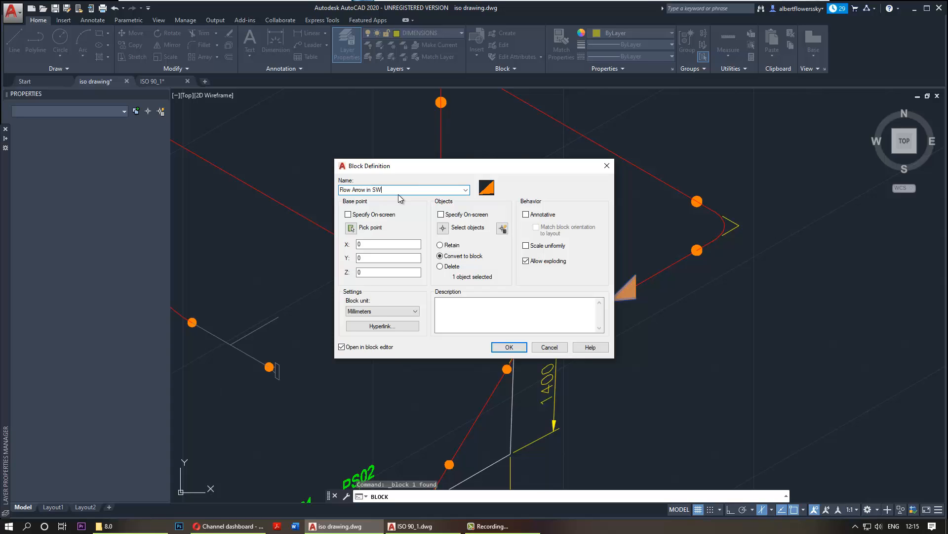
left_click(351, 228)
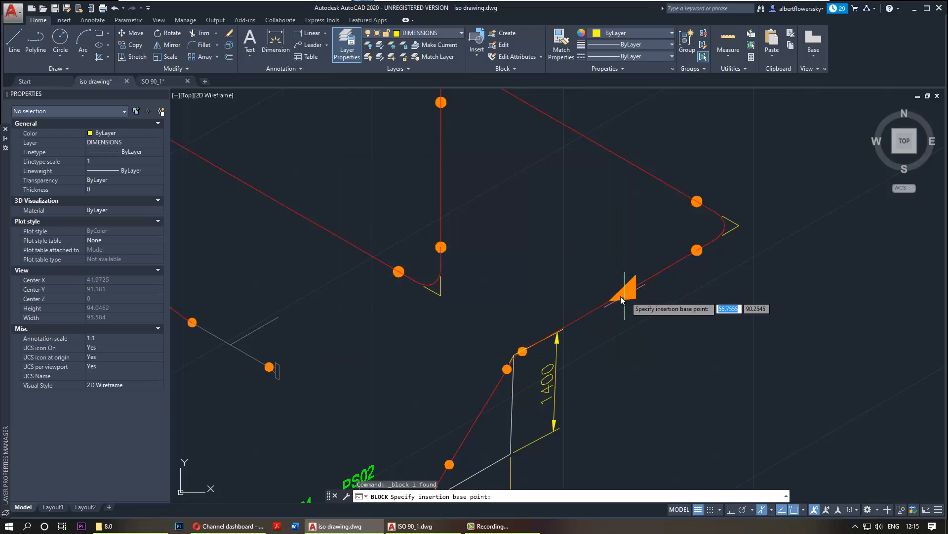
left_click(611, 300)
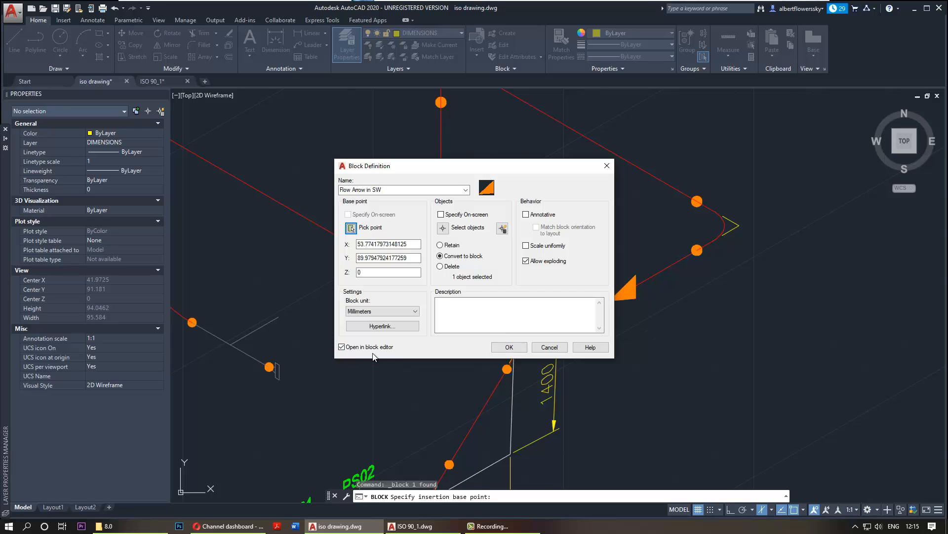
left_click(510, 347)
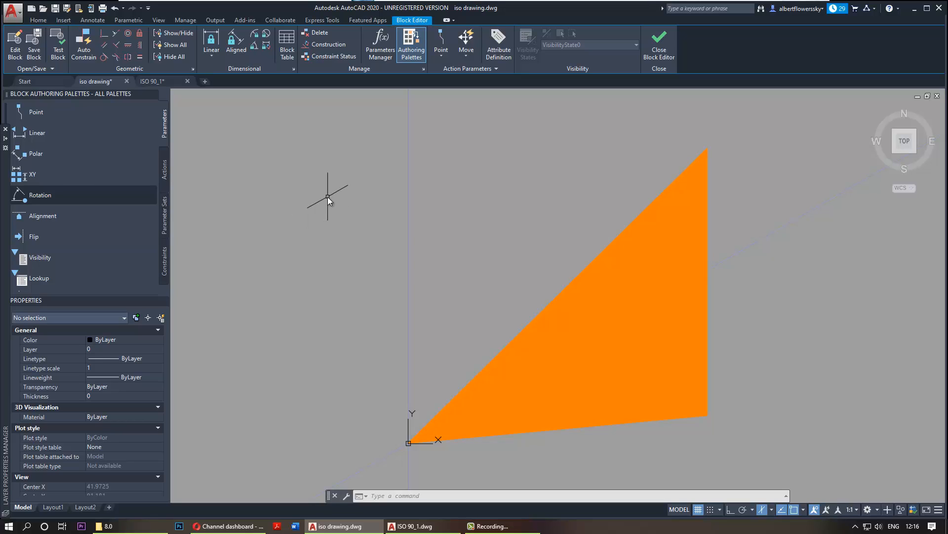
Step: Save the Flow Arrow in SW block definition to Flow Arrow in SW.dwg in the Blocks folder, and close the block editor discarding changes
left_click(36, 70)
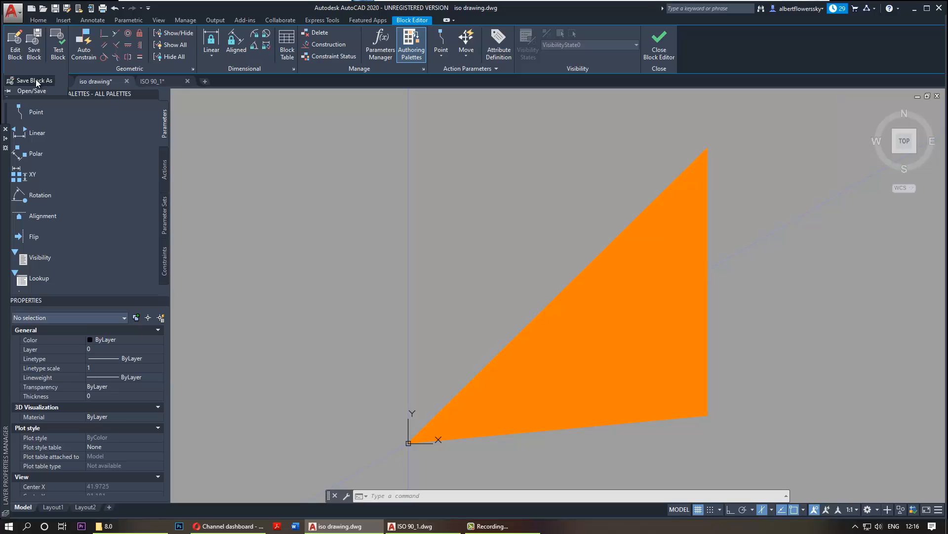
left_click(38, 81)
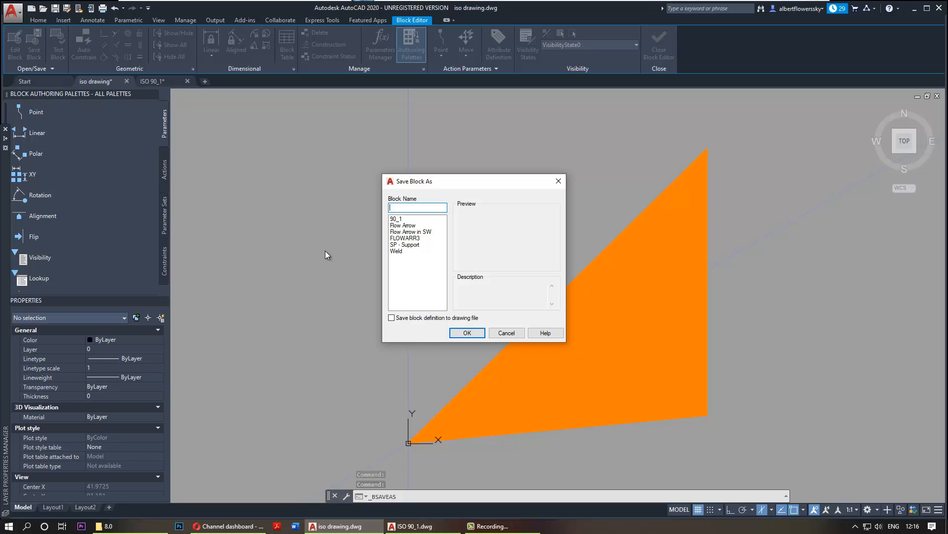
type("Flow Arrow")
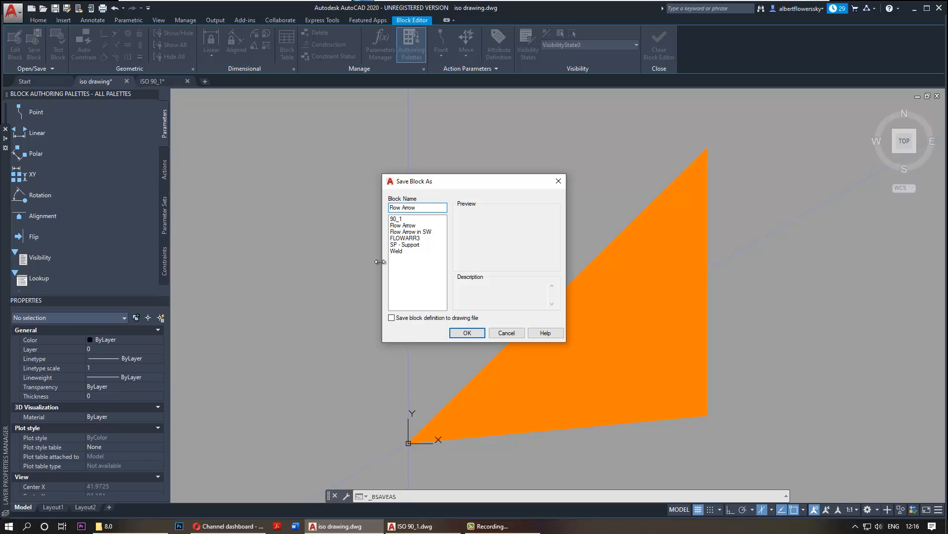
left_click(413, 232)
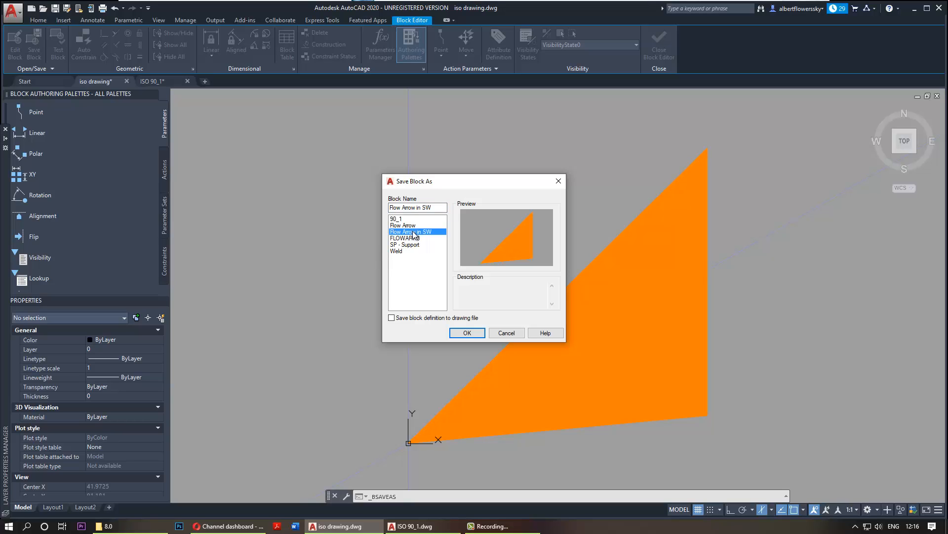
left_click(418, 319)
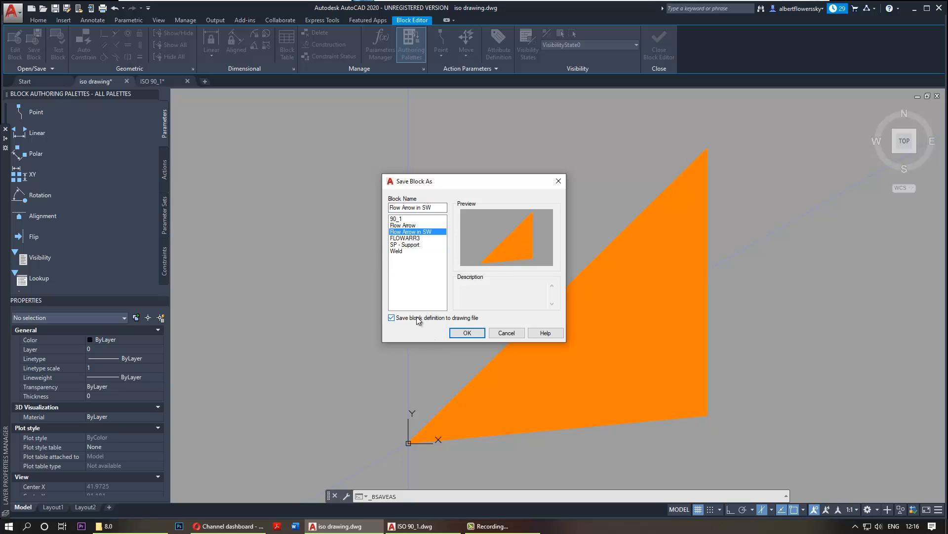
left_click(467, 333)
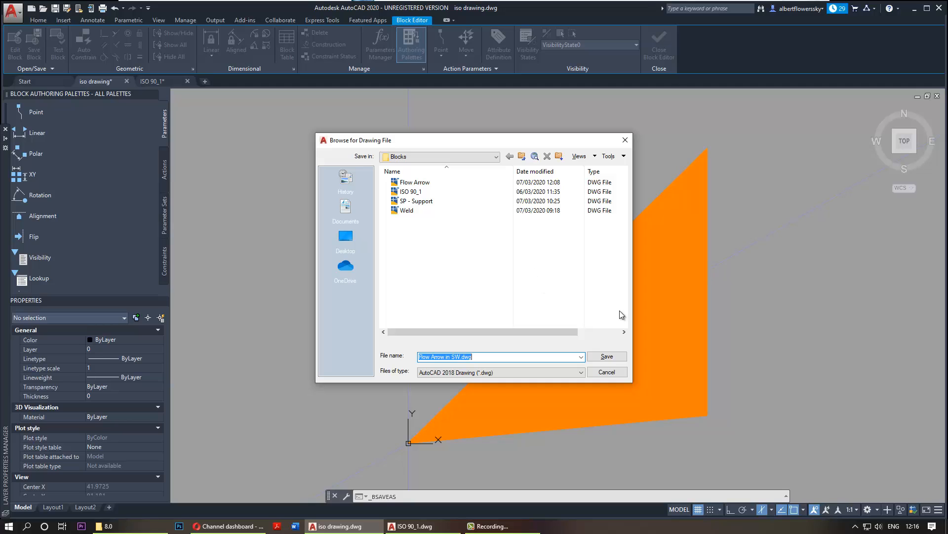
left_click(607, 356)
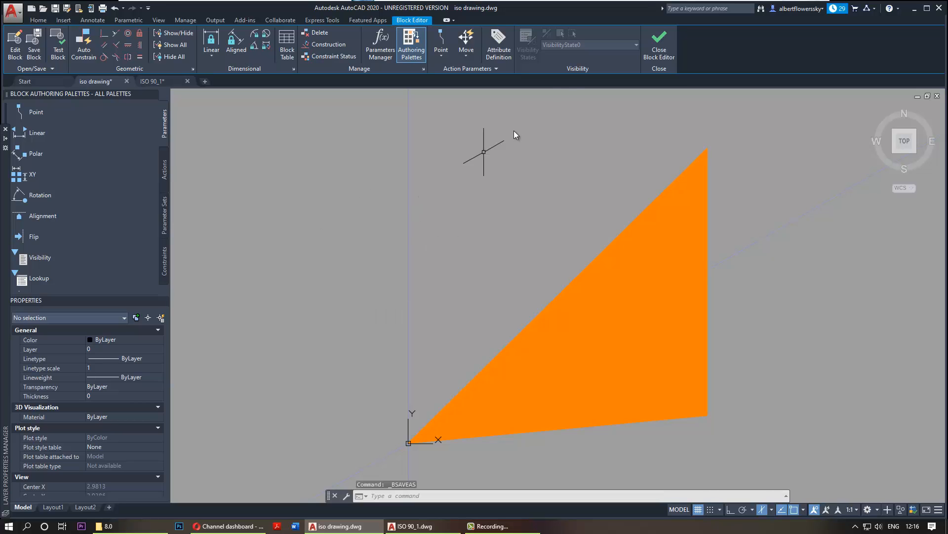
left_click(657, 53)
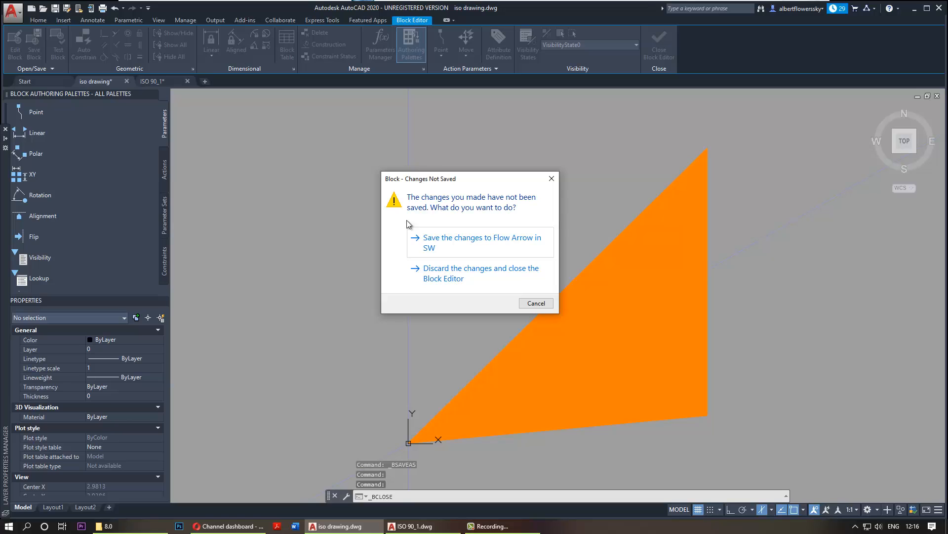
left_click(445, 275)
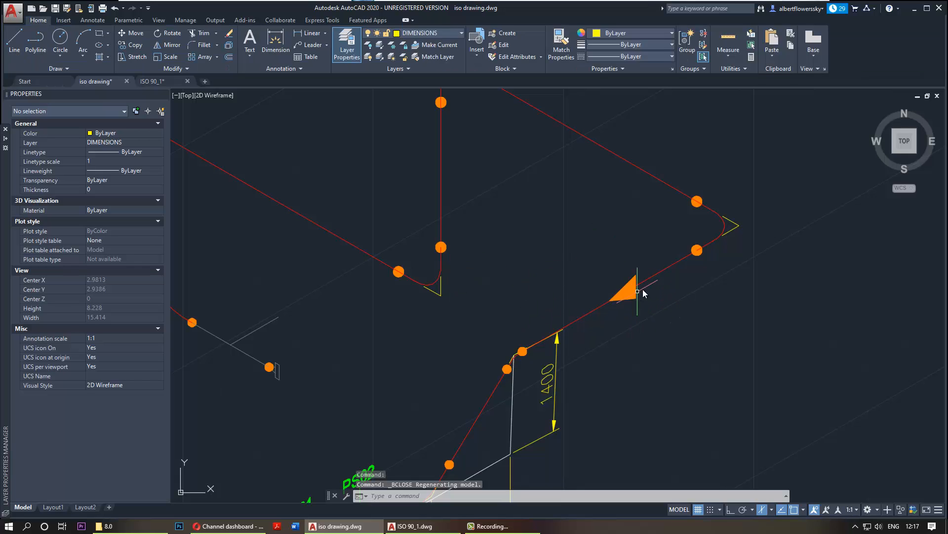
Step: Examine the placed arrow on the pipe line and check the recent blocks available for insertion
middle_click_drag(623, 301, 543, 301)
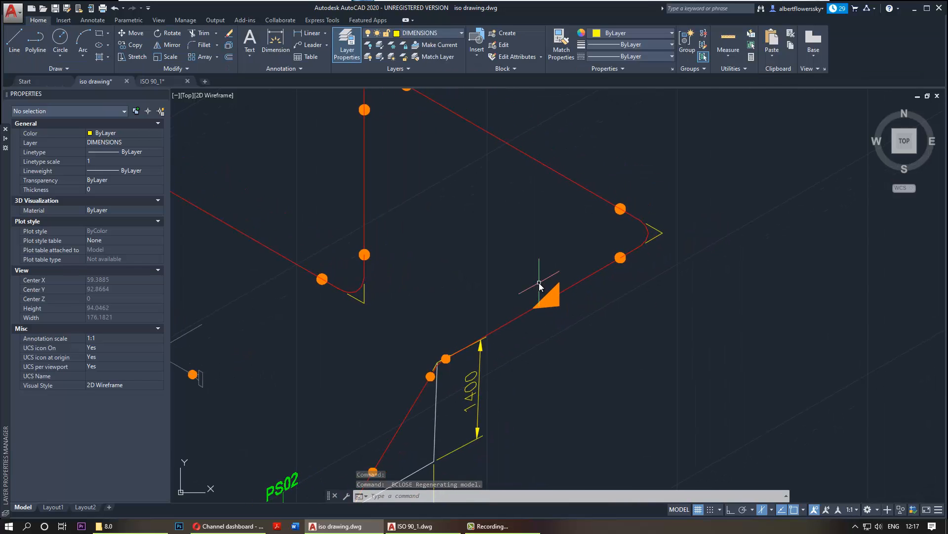
scroll(544, 301, "up", 4)
scroll(492, 303, "down", 8)
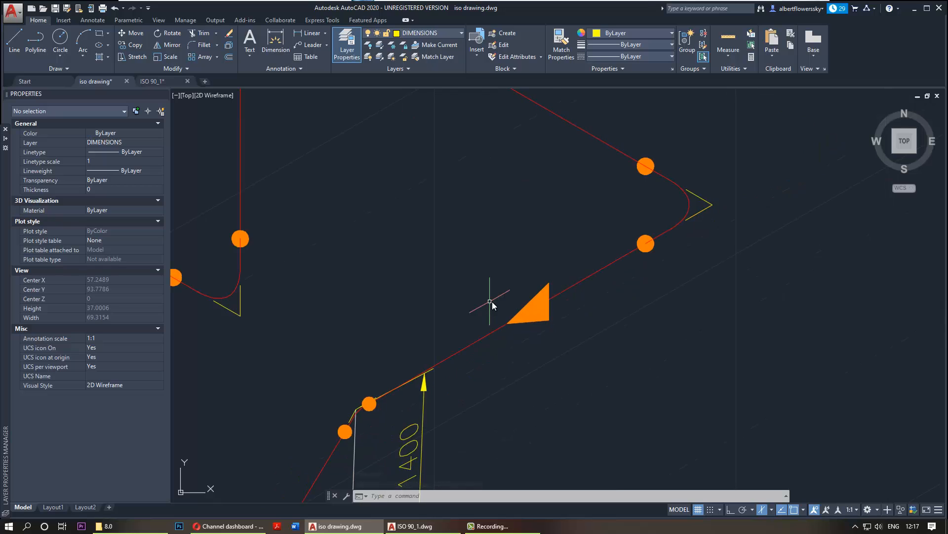
scroll(504, 302, "up", 8)
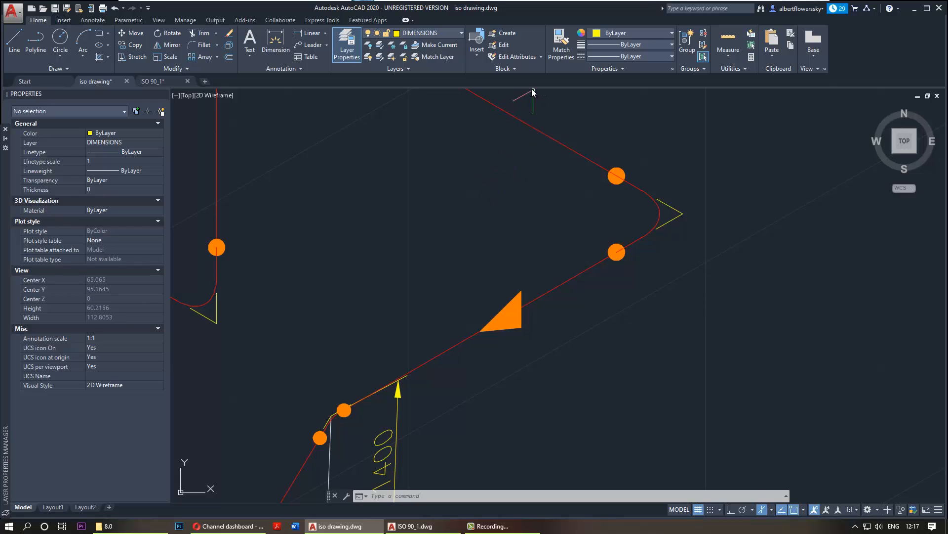
left_click(473, 56)
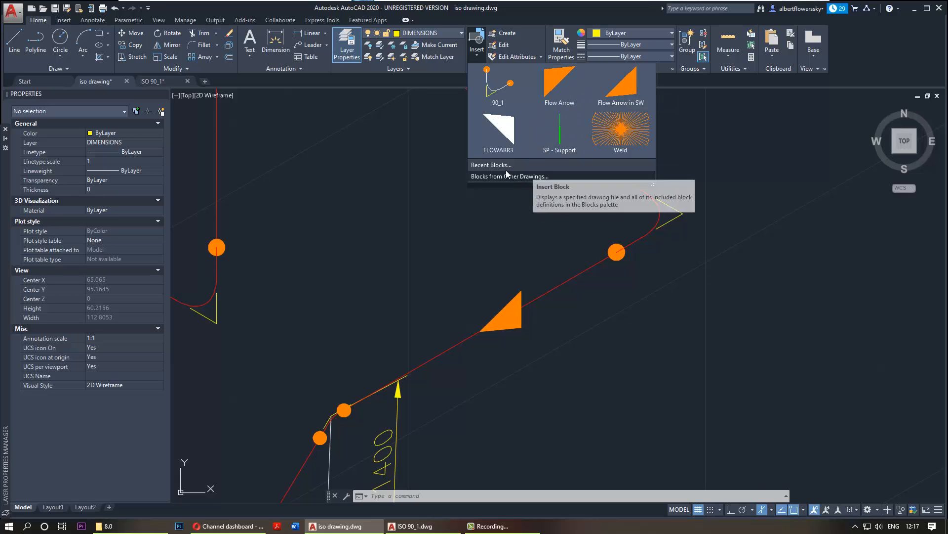
left_click(488, 165)
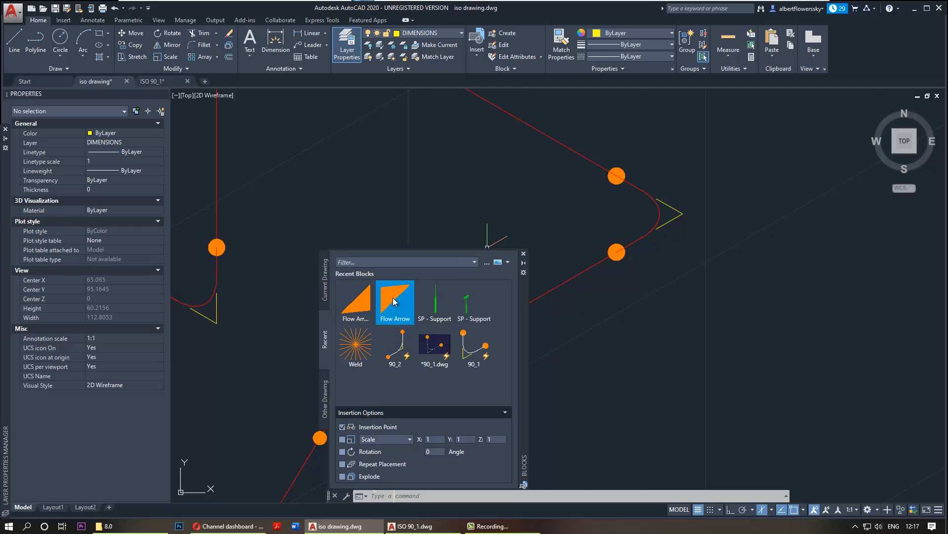
left_click(522, 254)
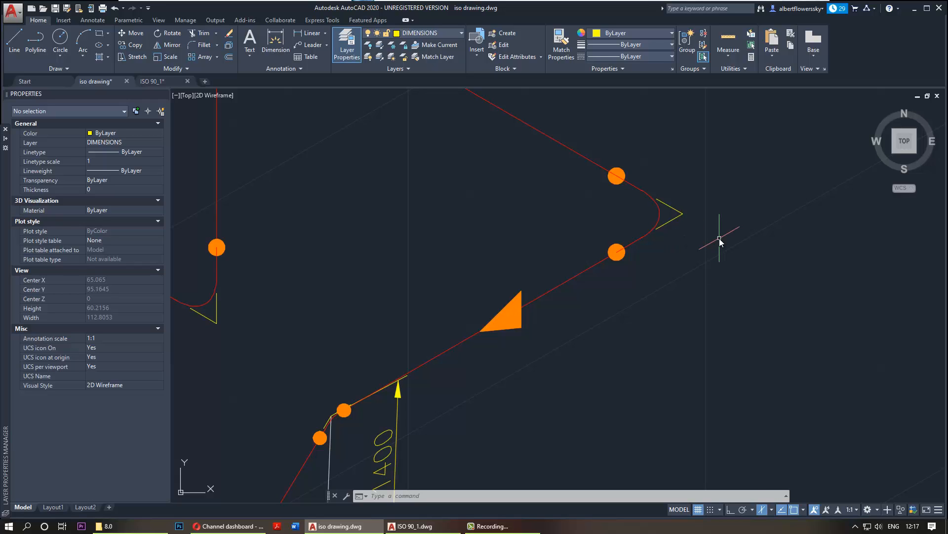
scroll(571, 257, "down", 2)
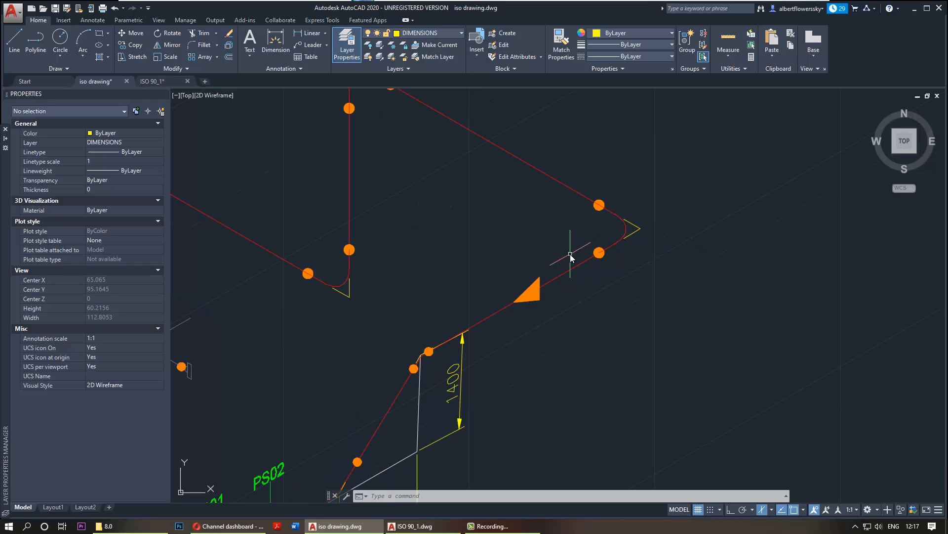